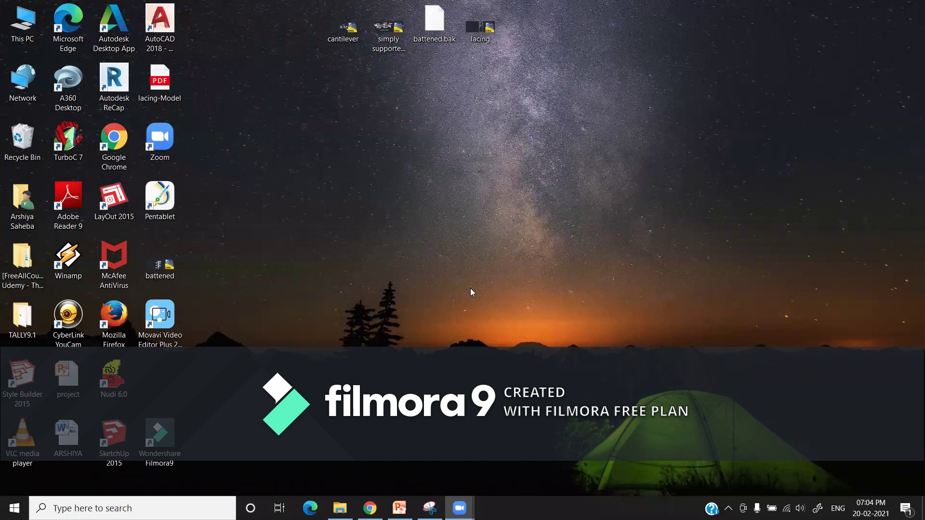
# - Switch to Chrome, search Google for "keil for 8051" and open the Keil 8051 Microcontroller Development Tools result
pyautogui.click(370, 508)
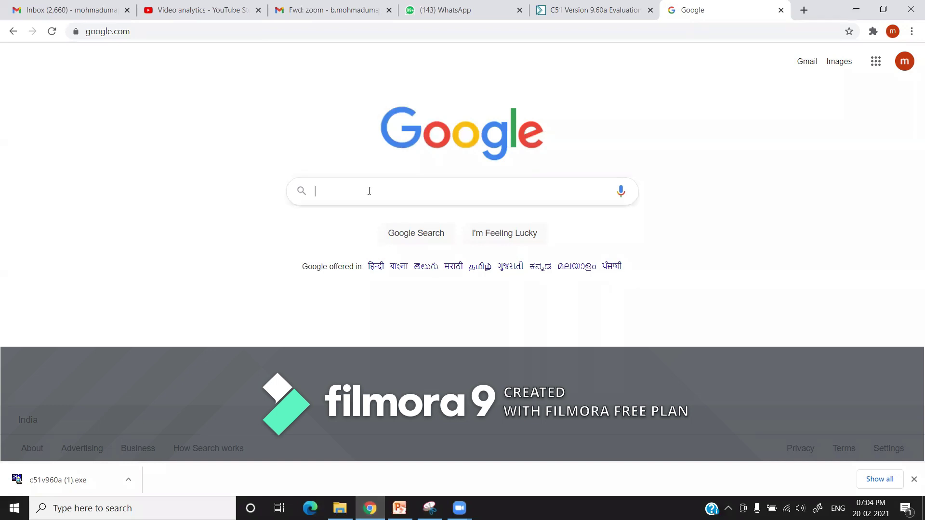
pyautogui.write('keil')
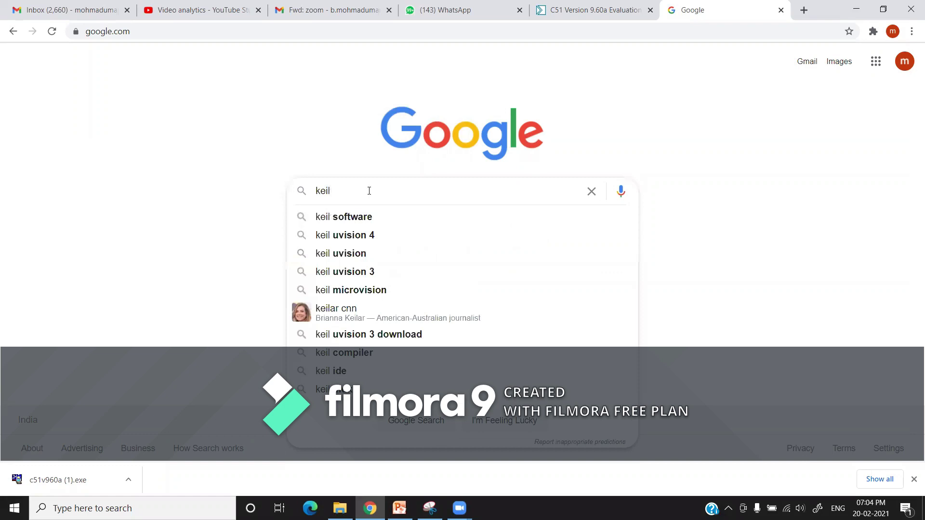
pyautogui.write(' for')
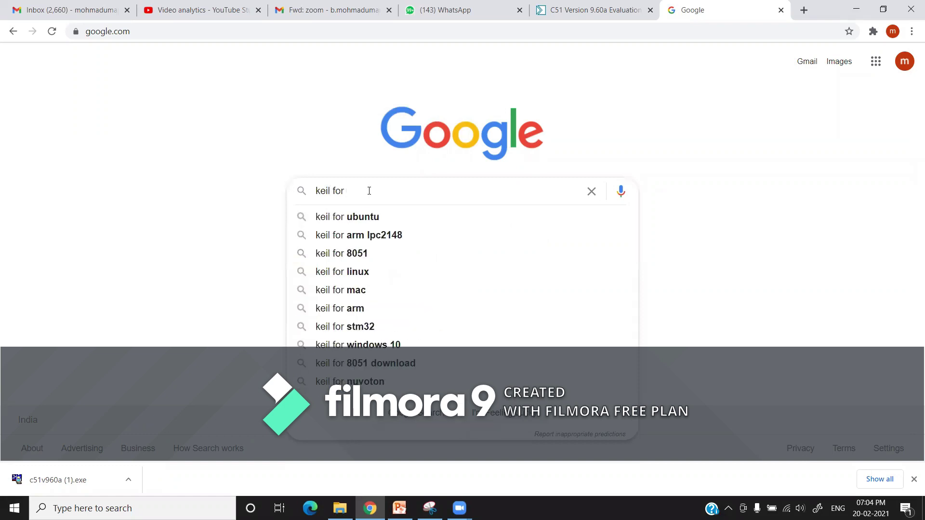
pyautogui.click(332, 254)
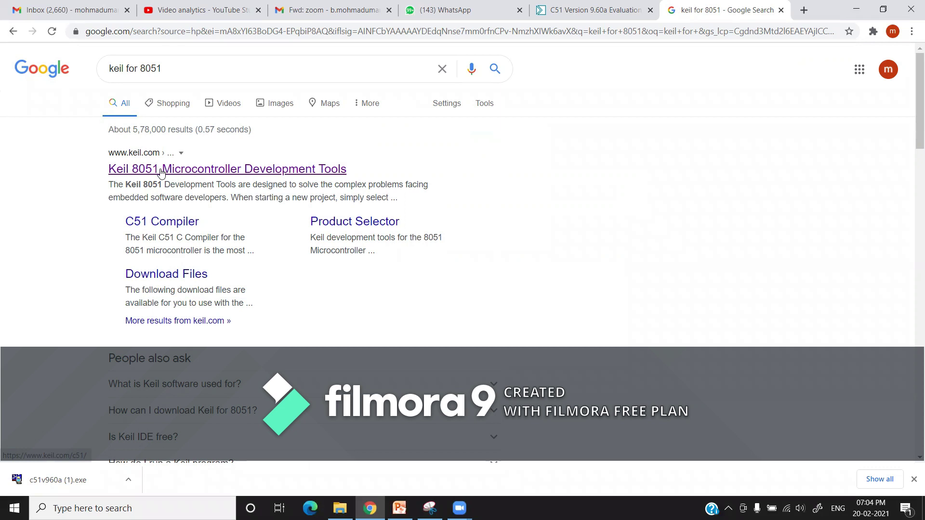
pyautogui.click(178, 172)
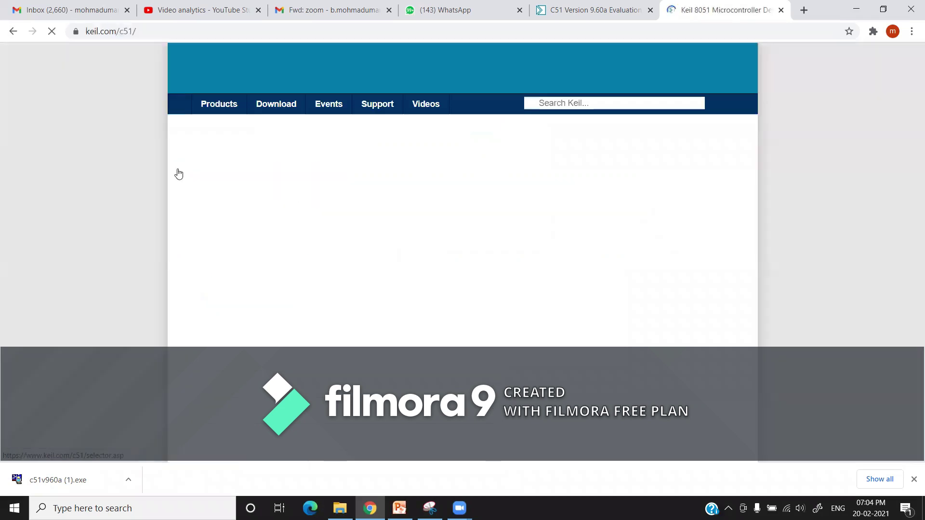
# - Go to the C51 page in Keil's product downloads and download the installer C51V960A.EXE
pyautogui.click(272, 111)
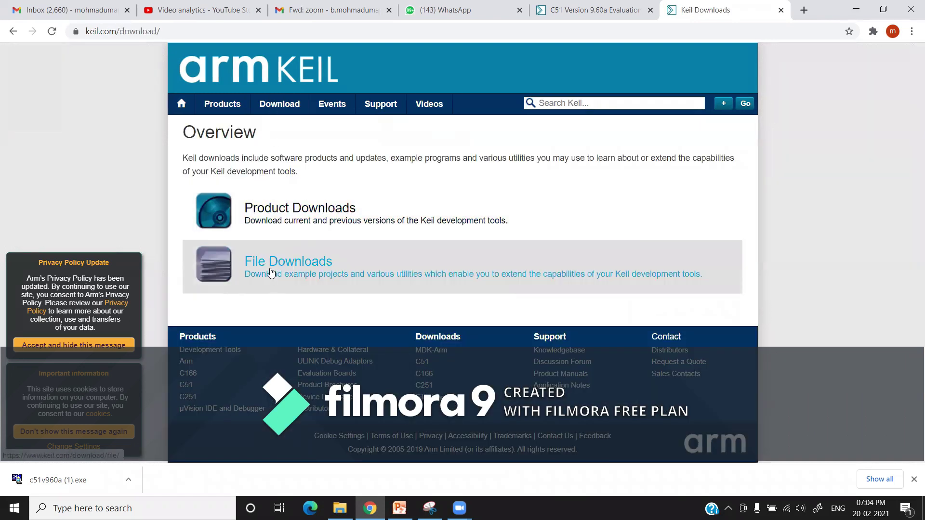
pyautogui.click(287, 212)
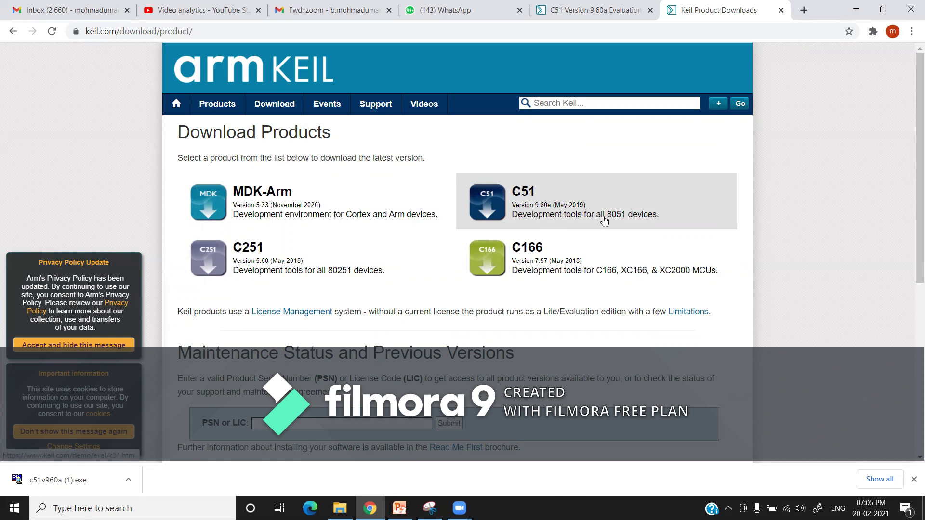
pyautogui.click(518, 194)
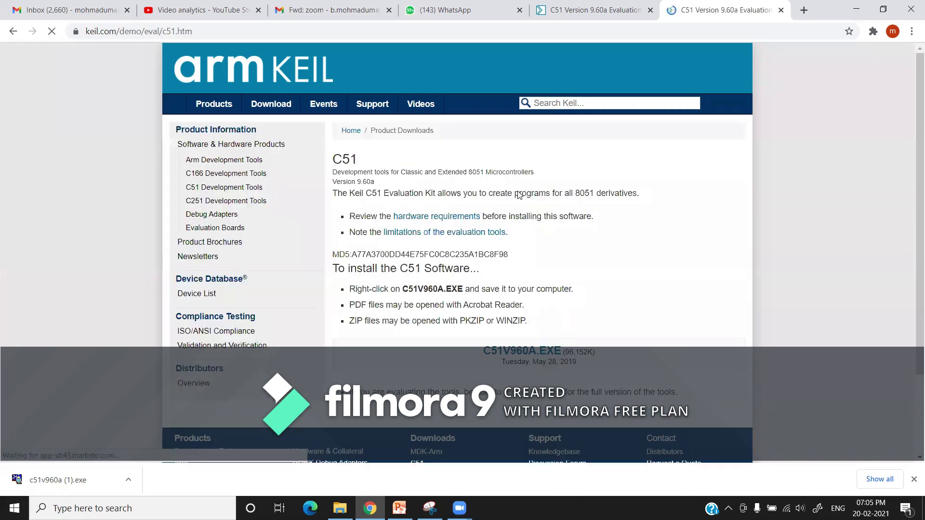
pyautogui.scroll(-3, 489, 221)
pyautogui.scroll(3, 490, 193)
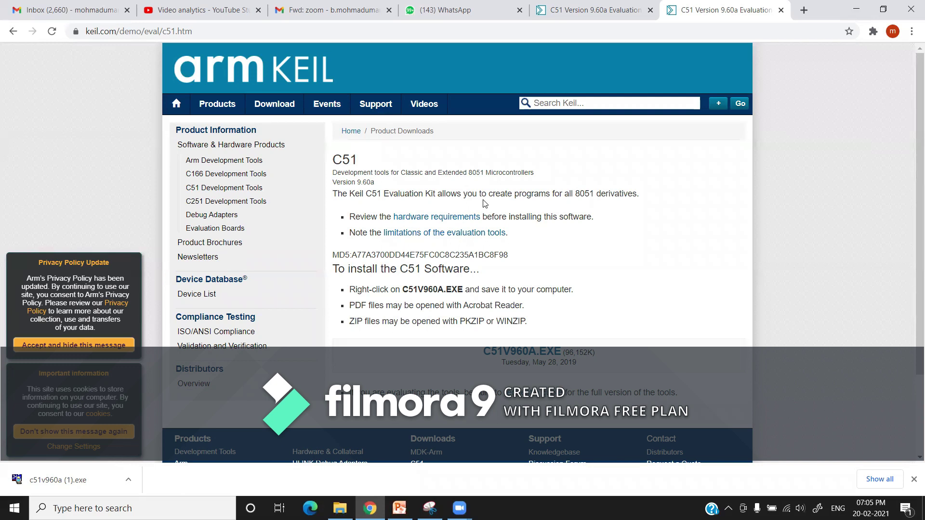
pyautogui.scroll(-2, 554, 231)
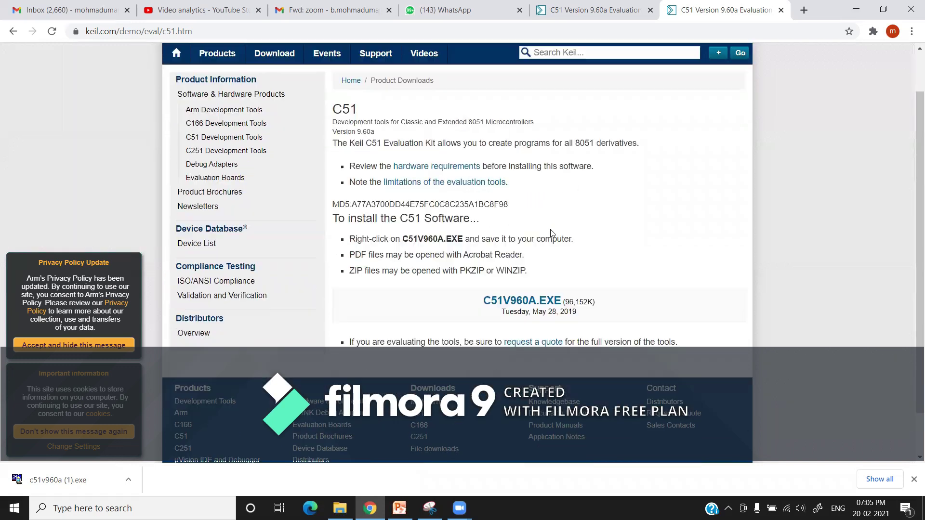
pyautogui.scroll(-1, 552, 230)
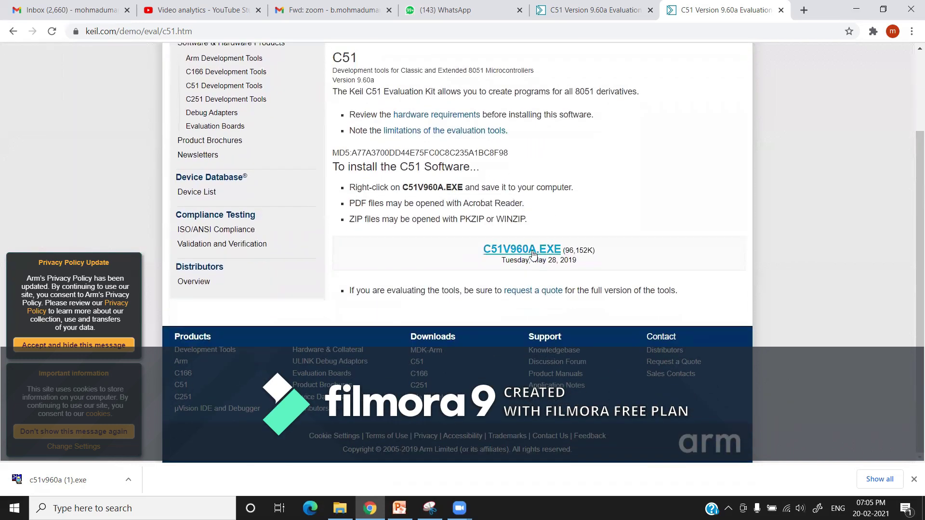
pyautogui.click(525, 251)
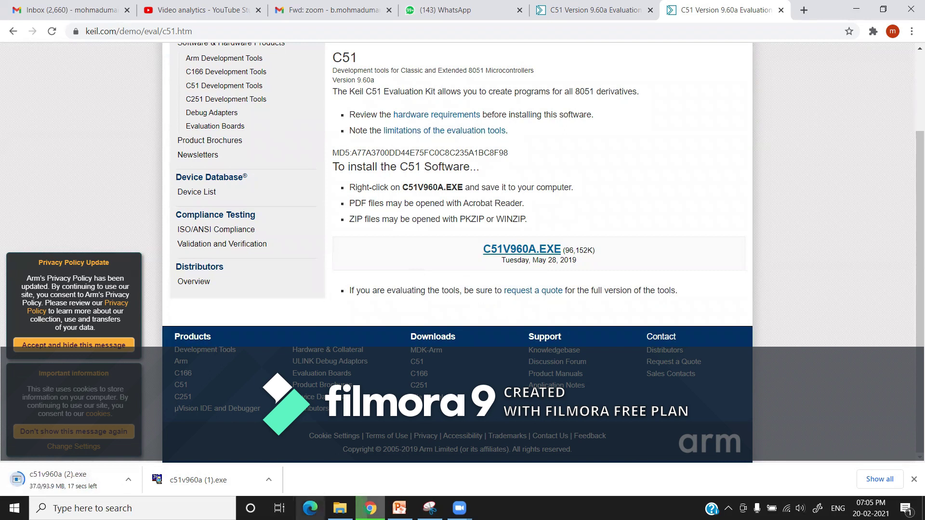
# - Switch to File Explorer and run the c51v960a installer from the Downloads folder
pyautogui.click(340, 508)
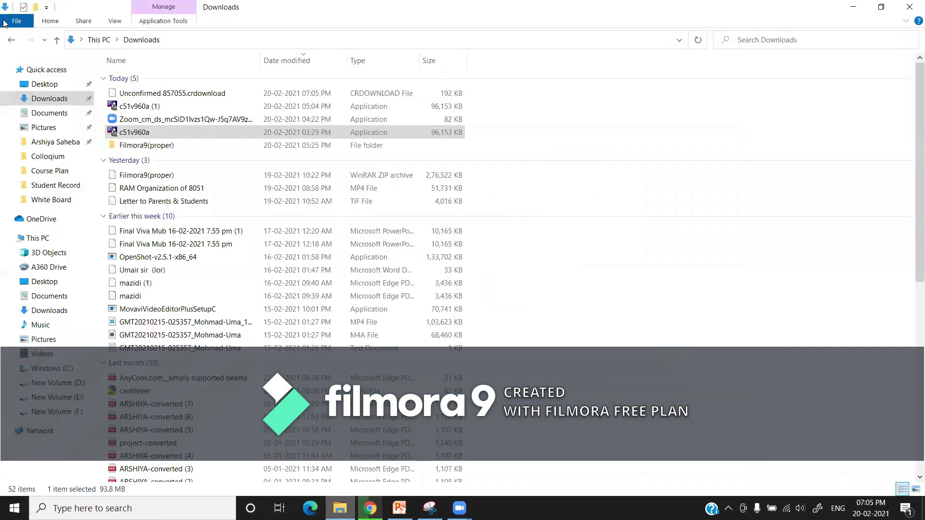
pyautogui.click(55, 100)
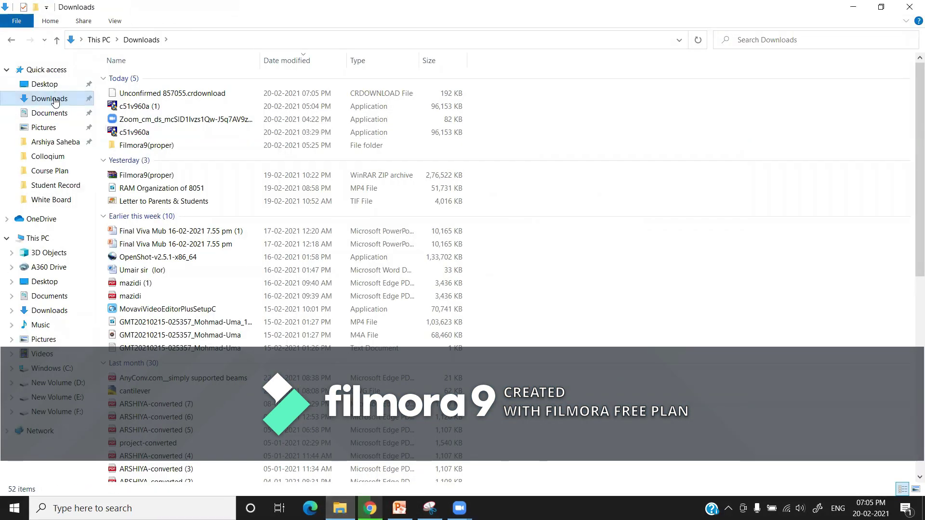
pyautogui.doubleClick(136, 133)
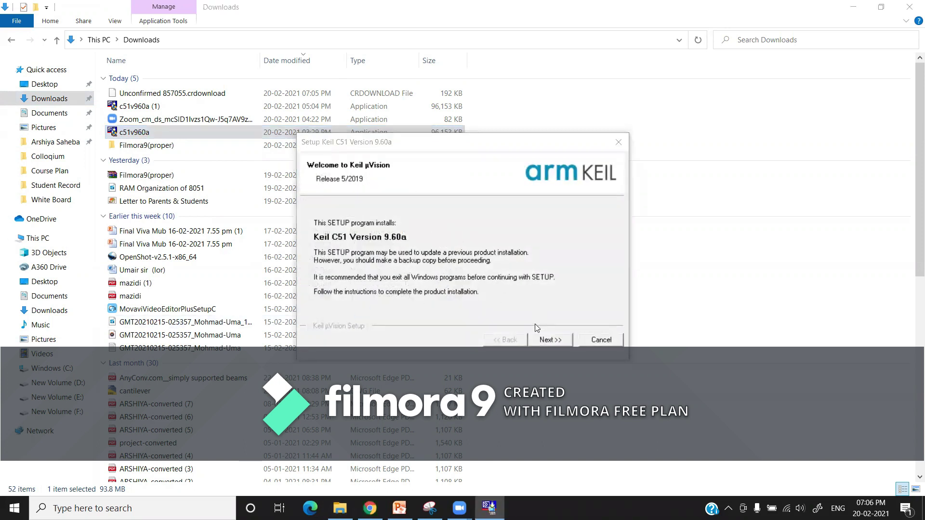
# - Accept the Keil C51 license agreement and keep C:\Keil_v5 as the destination folder
pyautogui.click(551, 339)
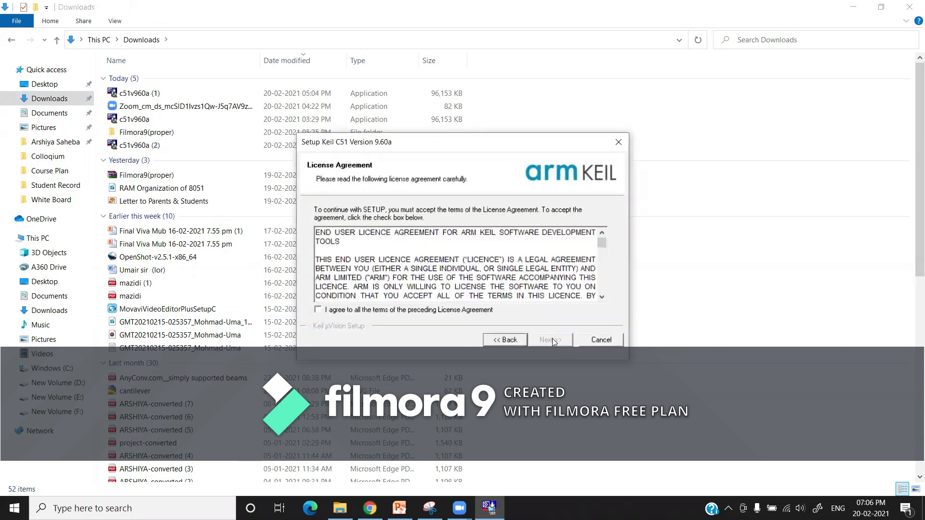
pyautogui.click(336, 312)
pyautogui.click(551, 340)
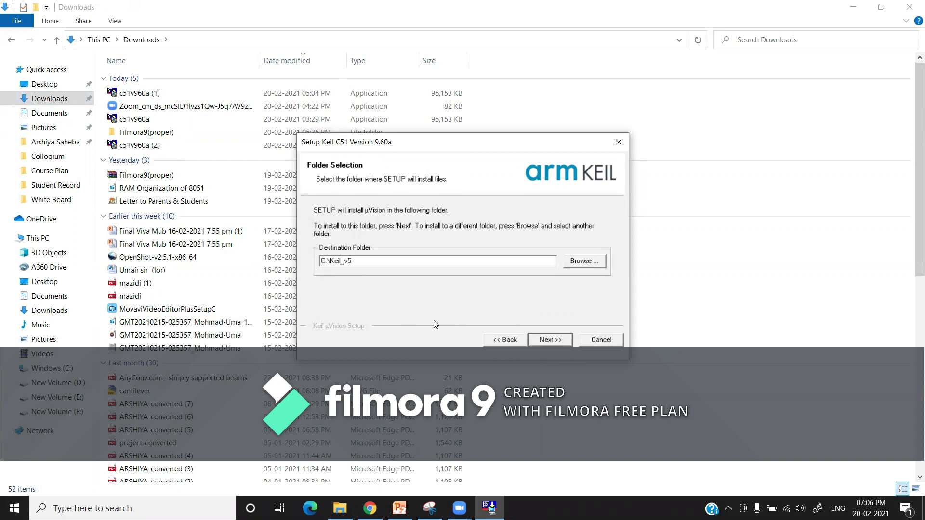
pyautogui.click(557, 341)
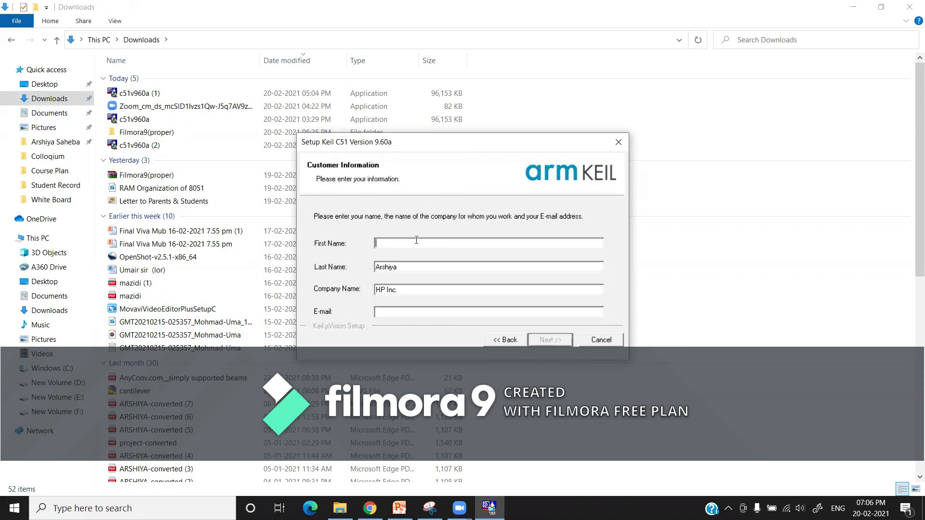
# - Fill in the first name, last name and e-mail in the setup's customer information and proceed with the installation
pyautogui.doubleClick(406, 266)
pyautogui.press('BackSpace')
pyautogui.click(394, 242)
pyautogui.write('umair')
pyautogui.write('B')
pyautogui.click(390, 310)
pyautogui.write('b')
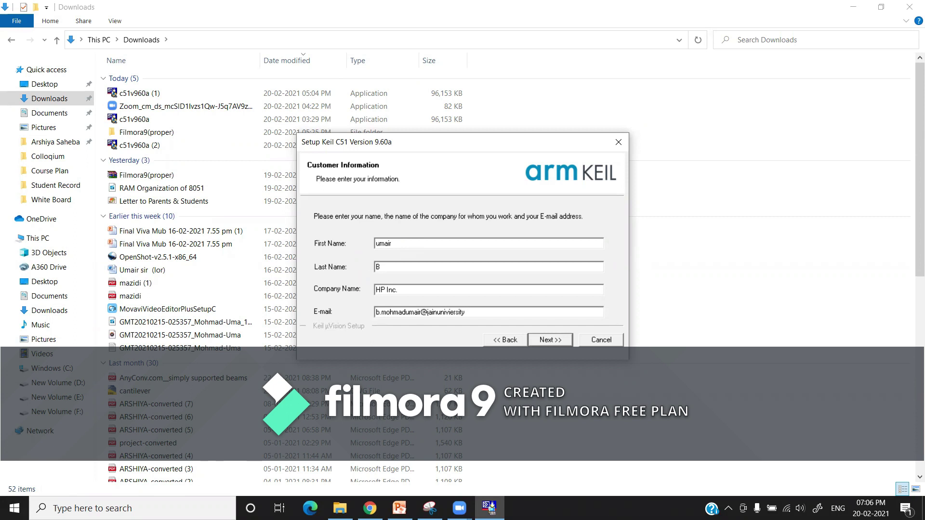
pyautogui.press('BackSpace')
pyautogui.press('BackSpace')
pyautogui.click(528, 340)
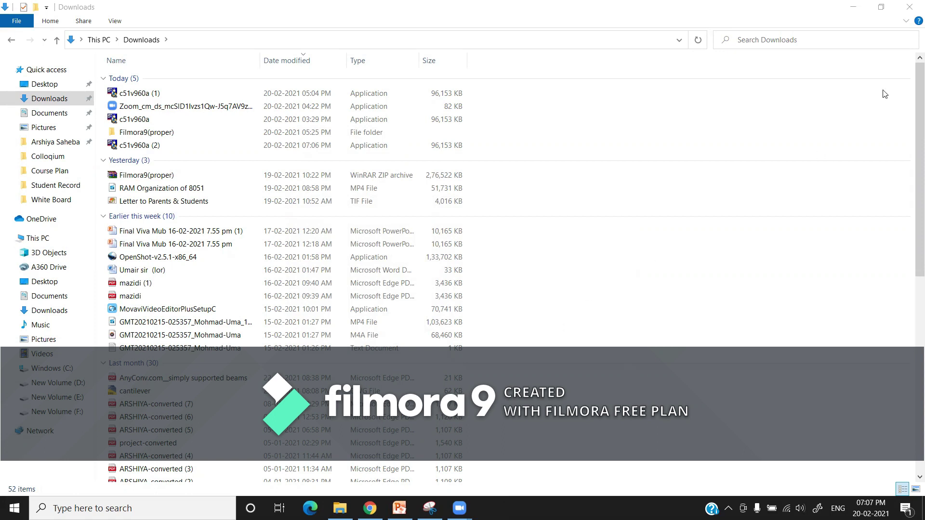
# - Minimize the open windows and move the Keil µVision shortcut to an empty area of the desktop
pyautogui.click(853, 8)
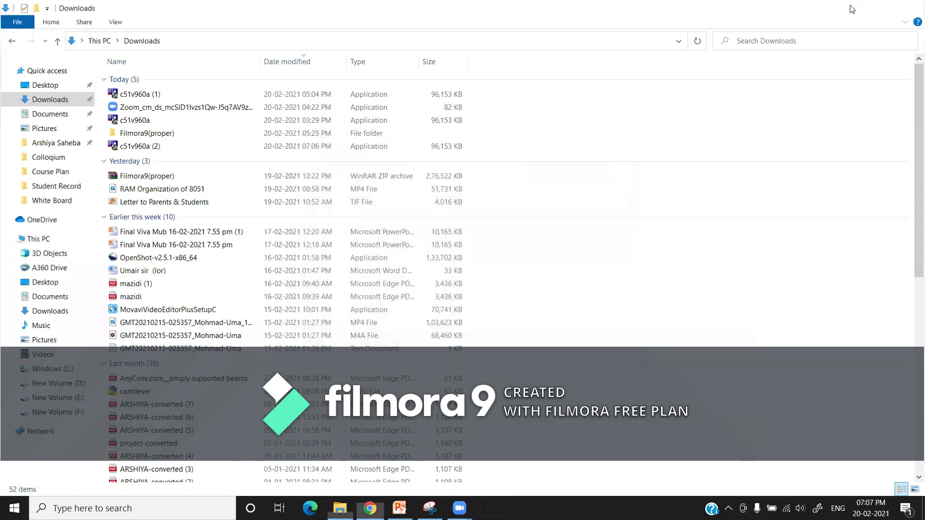
pyautogui.click(853, 7)
pyautogui.click(853, 9)
pyautogui.click(854, 10)
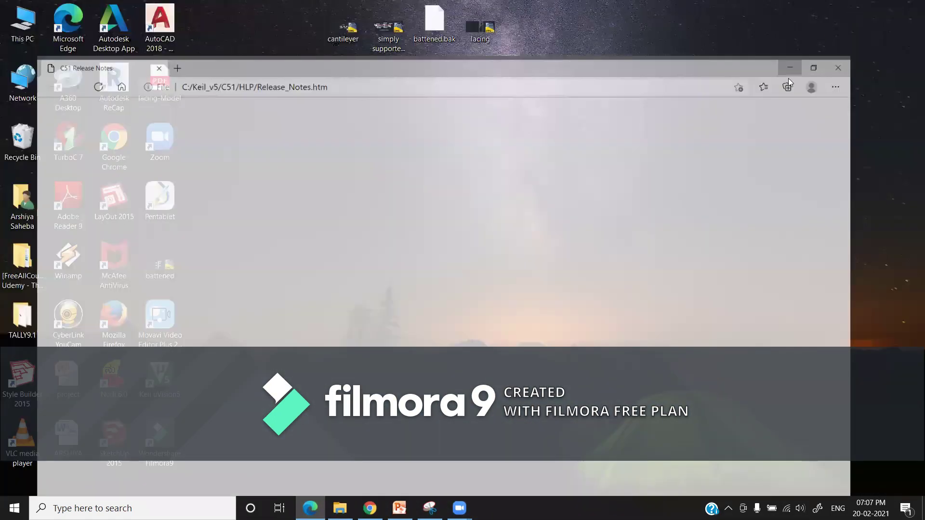
pyautogui.moveTo(166, 382); pyautogui.dragTo(622, 149)
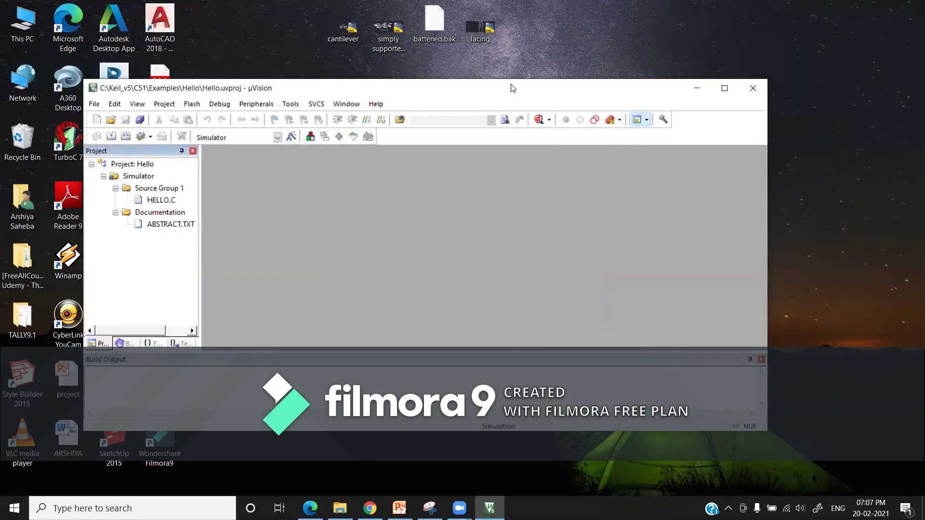
# - Maximize the µVision window and close the Hello example project
pyautogui.doubleClick(512, 88)
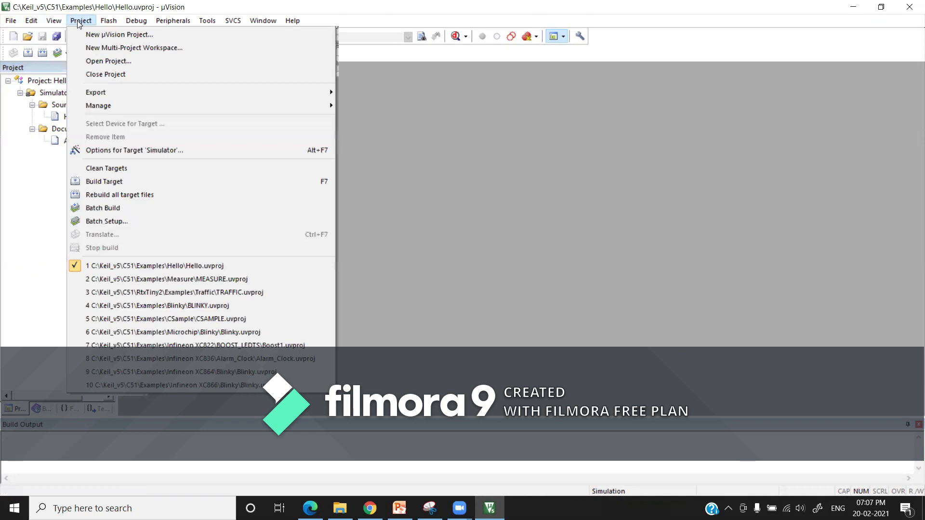
pyautogui.click(96, 75)
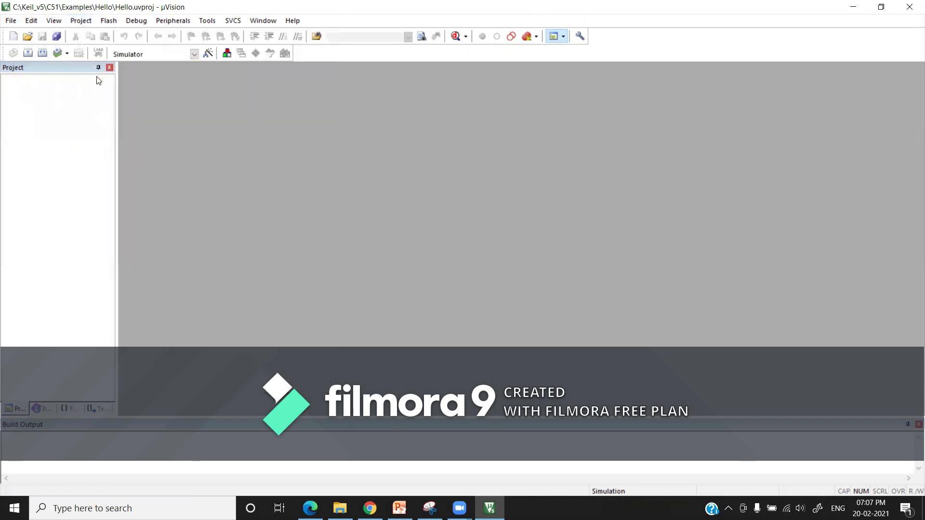
# - Start a new µVision project and create a folder named Demo 2 inside the 8051 Example folder
pyautogui.click(80, 21)
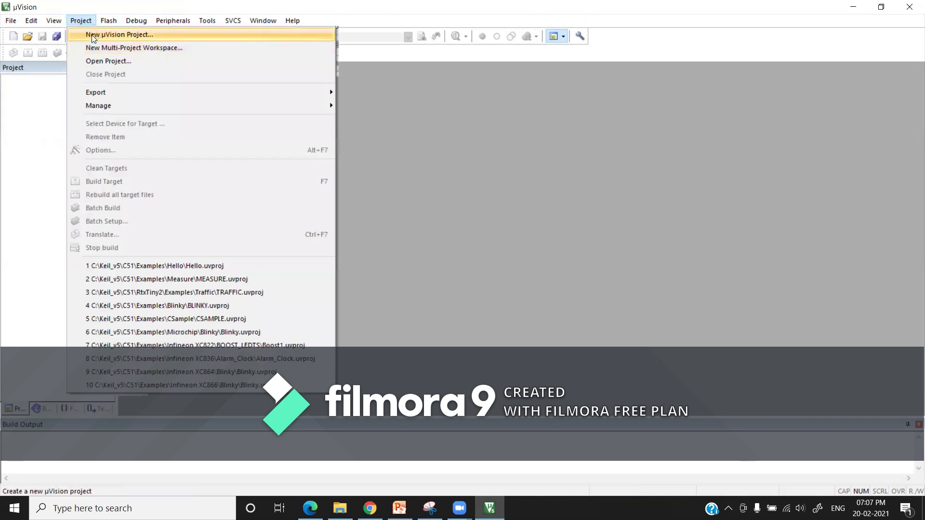
pyautogui.click(93, 36)
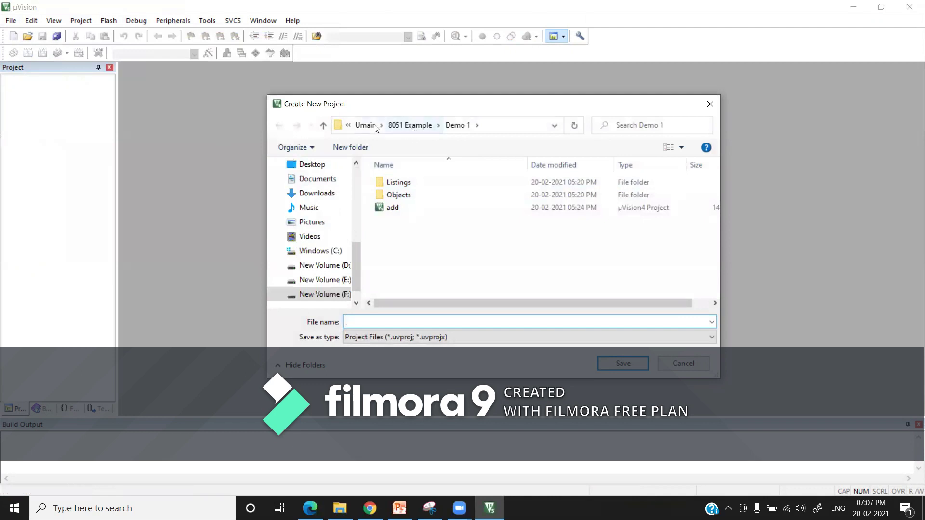
pyautogui.click(403, 125)
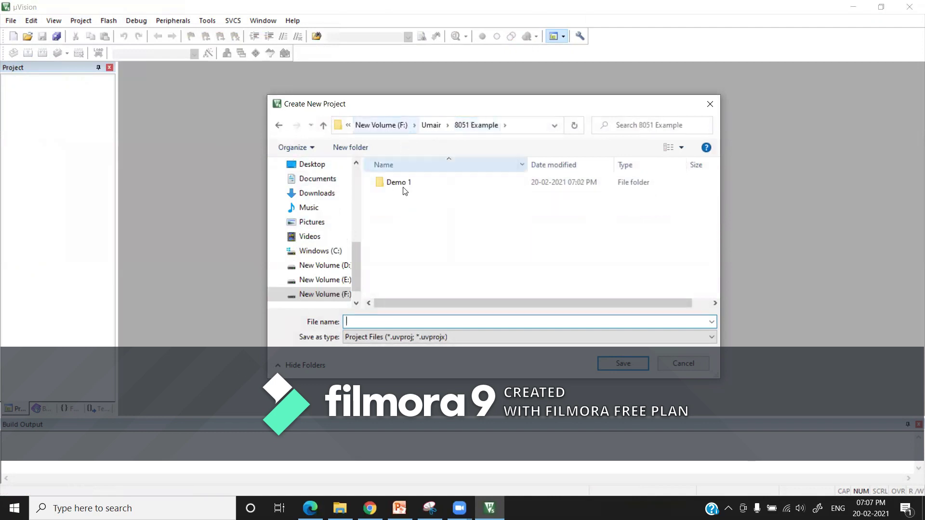
pyautogui.click(430, 125)
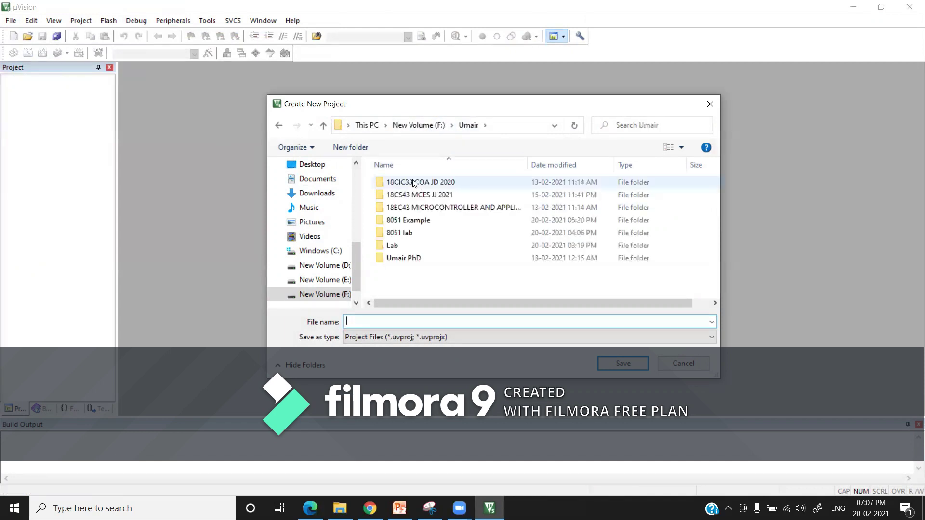
pyautogui.doubleClick(417, 222)
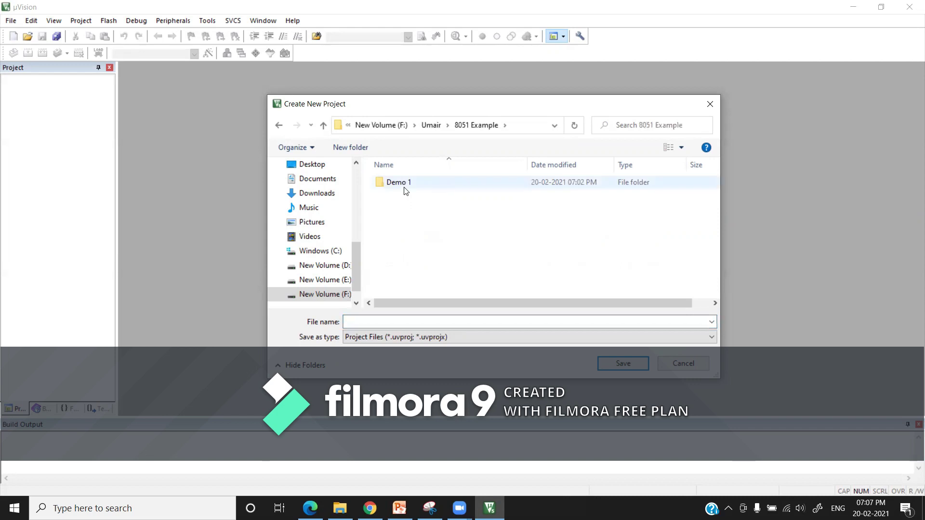
pyautogui.click(344, 150)
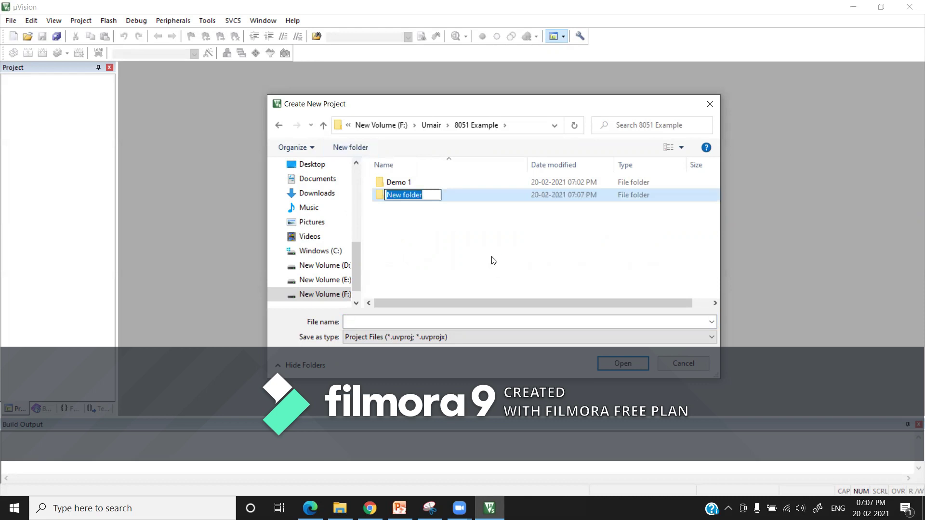
pyautogui.write('Demo2')
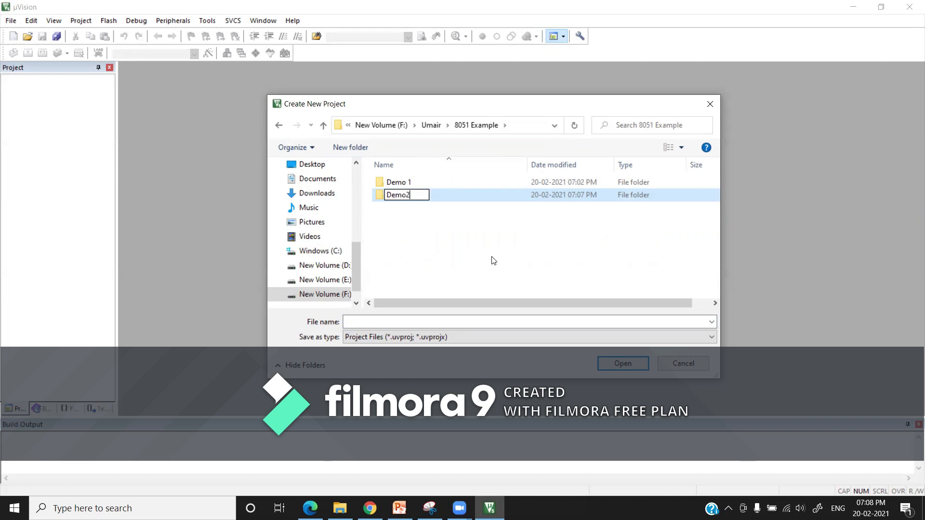
pyautogui.press('BackSpace')
pyautogui.write('2')
pyautogui.click(445, 251)
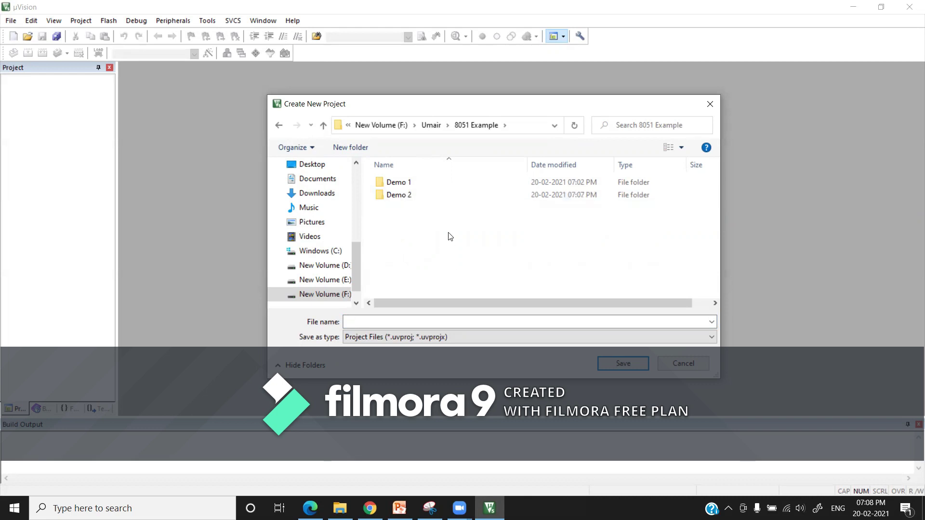
# - Save the new project as demo2 inside the Demo 2 folder
pyautogui.click(402, 195)
pyautogui.doubleClick(402, 194)
pyautogui.click(375, 322)
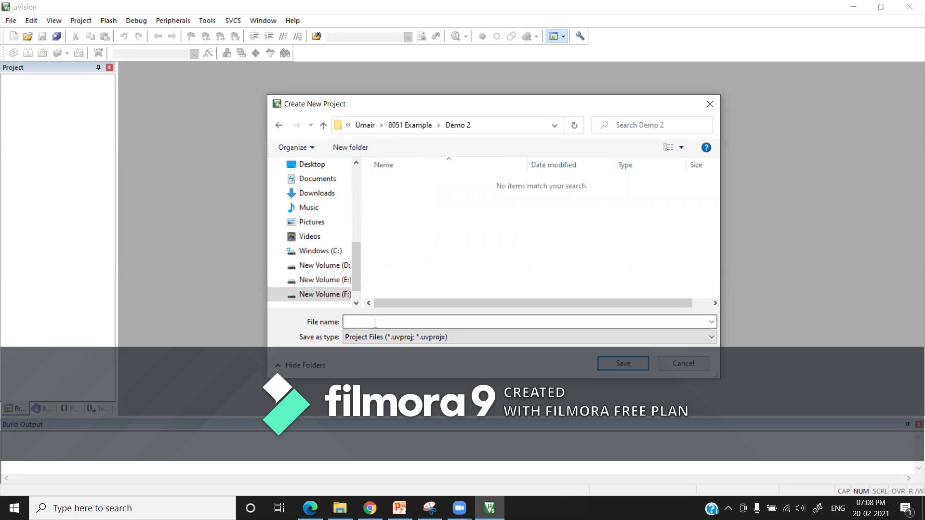
pyautogui.write('demo2')
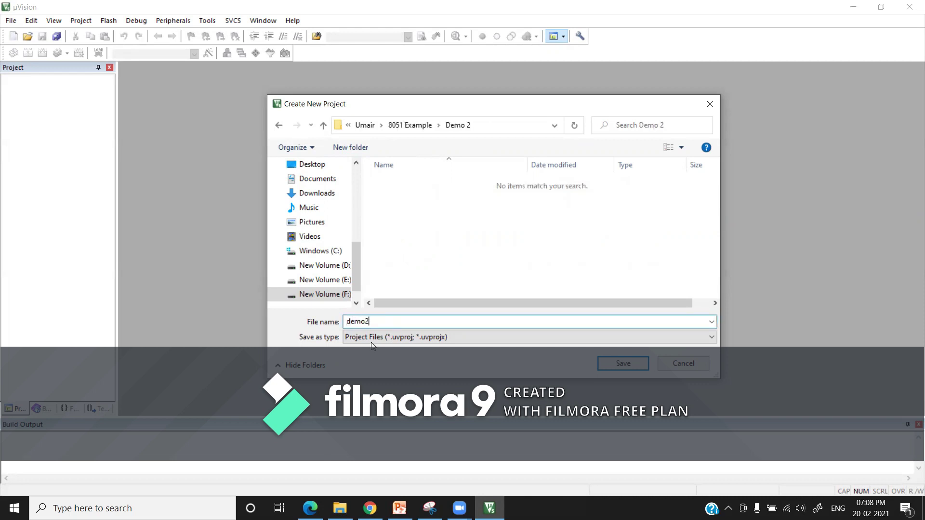
pyautogui.click(623, 364)
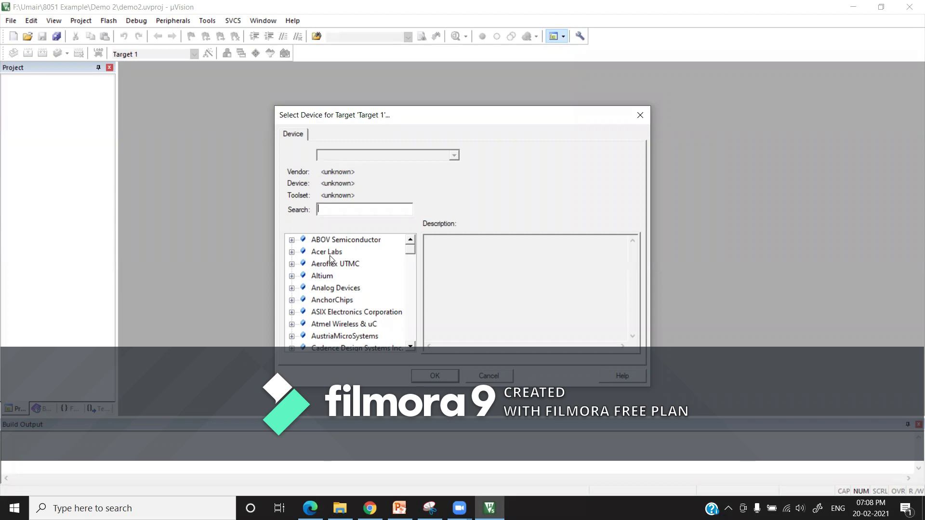
# - Search for 89c51, choose Microchip's AT89C51 as the target device, and decline adding STARTUP.A51 to the project
pyautogui.write('89c51')
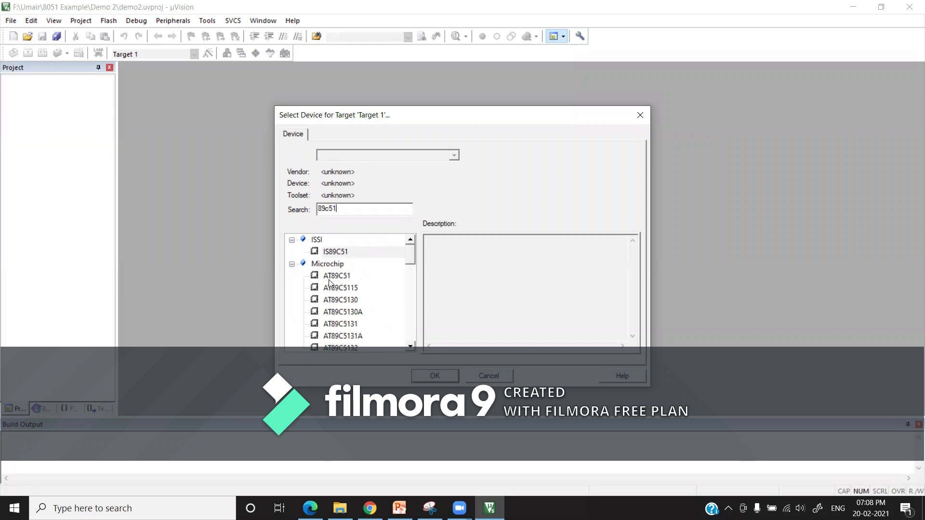
pyautogui.click(340, 278)
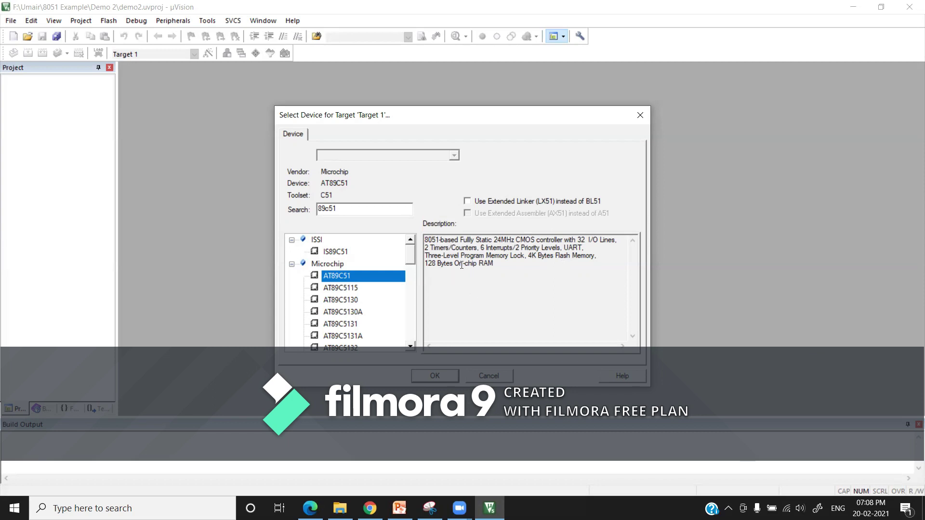
pyautogui.click(435, 376)
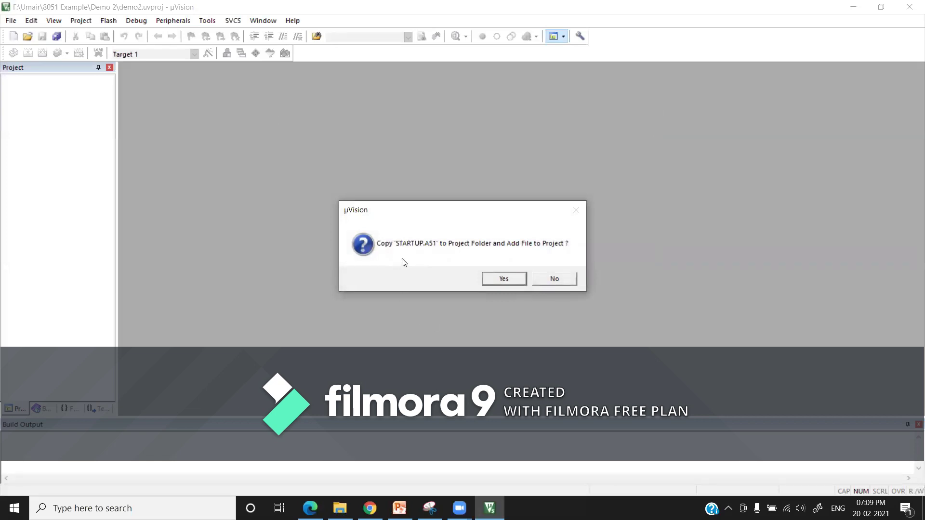
pyautogui.click(564, 278)
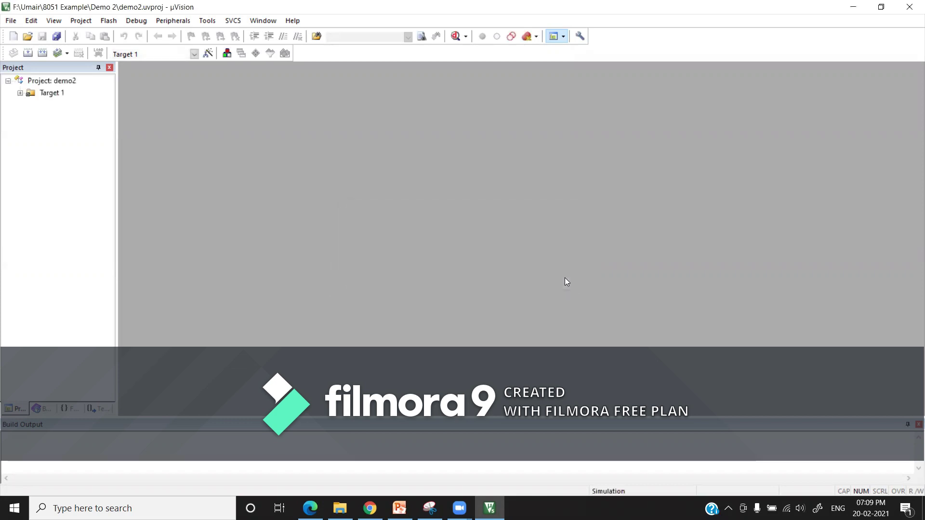
# - Expand Target 1 in the demo2 project tree to reach its source group
pyautogui.doubleClick(26, 93)
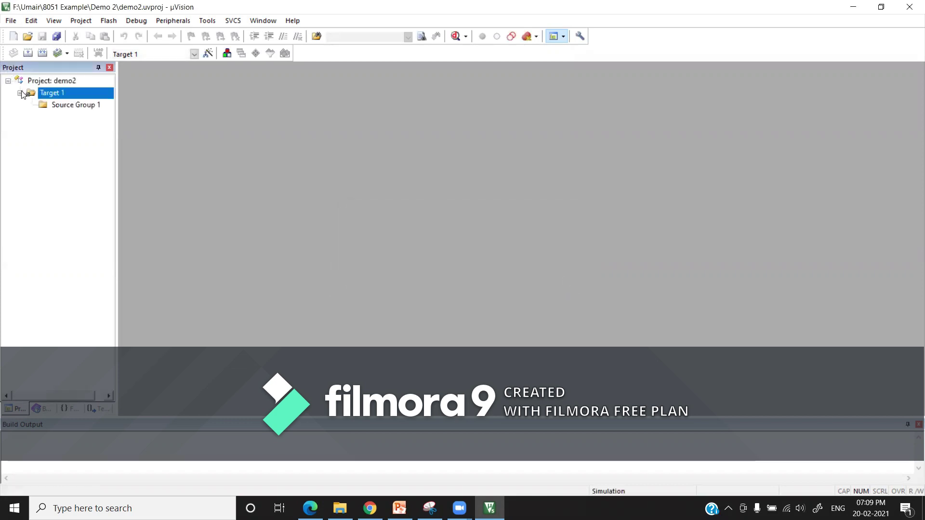